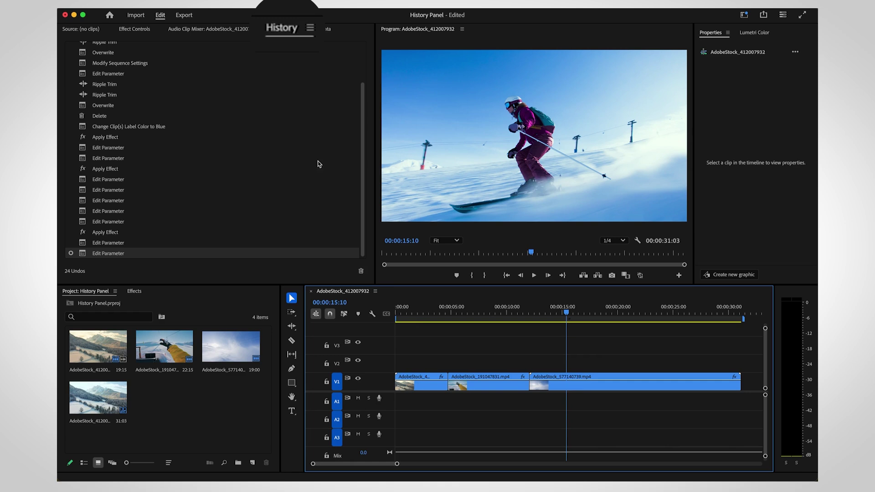
# Step: Split AdobeStock_577140739.mp4 at the 00:00:15:10 playhead with the Razor tool
pyautogui.click(280, 43)
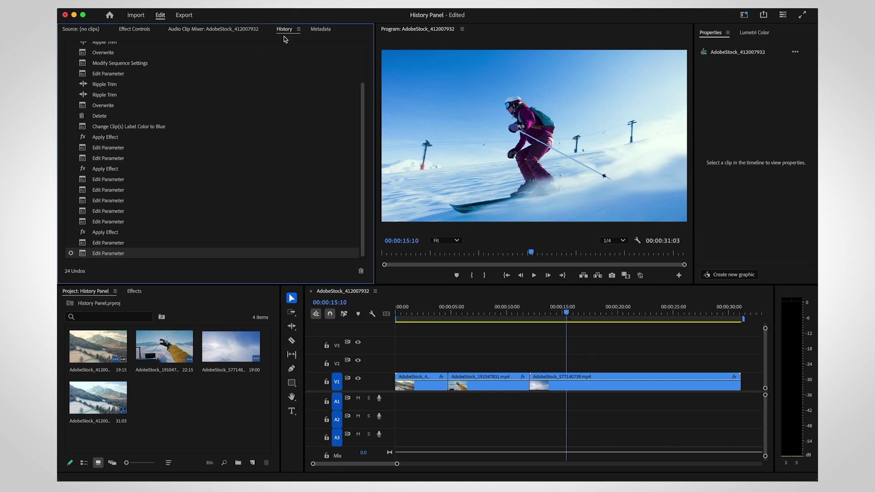
pyautogui.press('c')
pyautogui.click(572, 387)
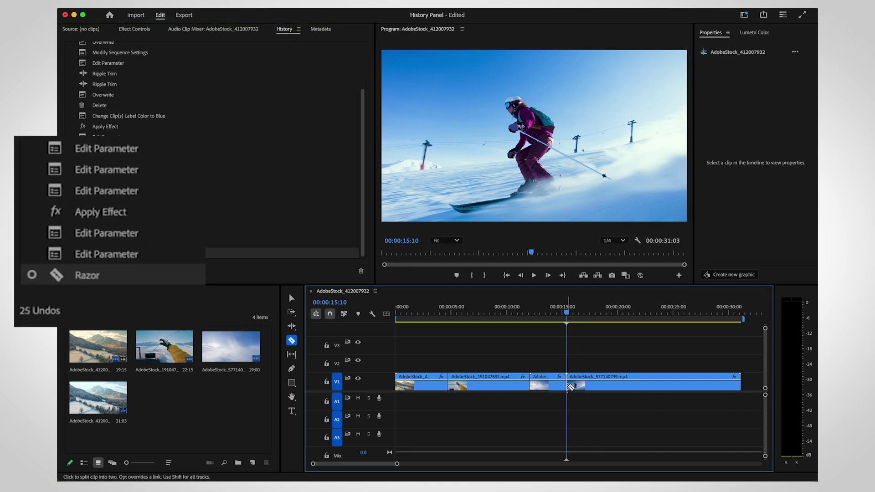
# Step: Lower the opacity of the clip's right half to about 43.75
pyautogui.press('v')
pyautogui.click(590, 385)
pyautogui.moveTo(590, 384); pyautogui.dragTo(593, 388)
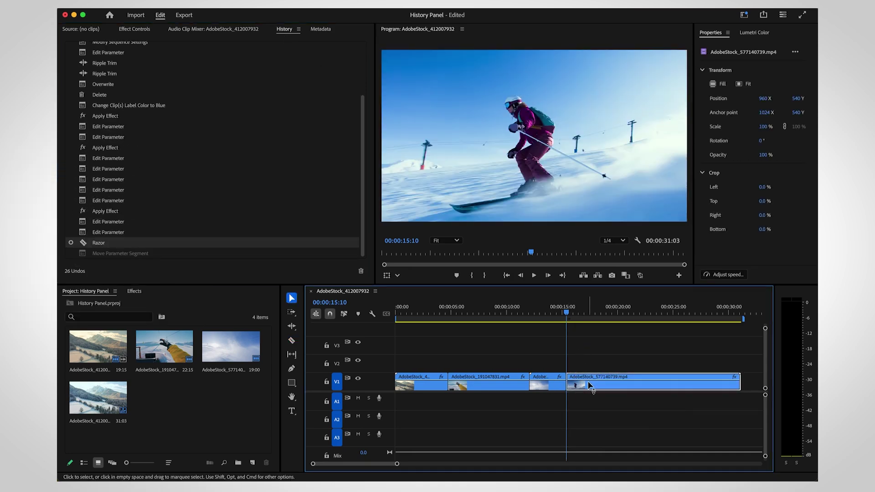
# Step: Close the Lumetri Color panel from its panel menu, leaving Properties beside History
pyautogui.click(766, 33)
pyautogui.click(776, 33)
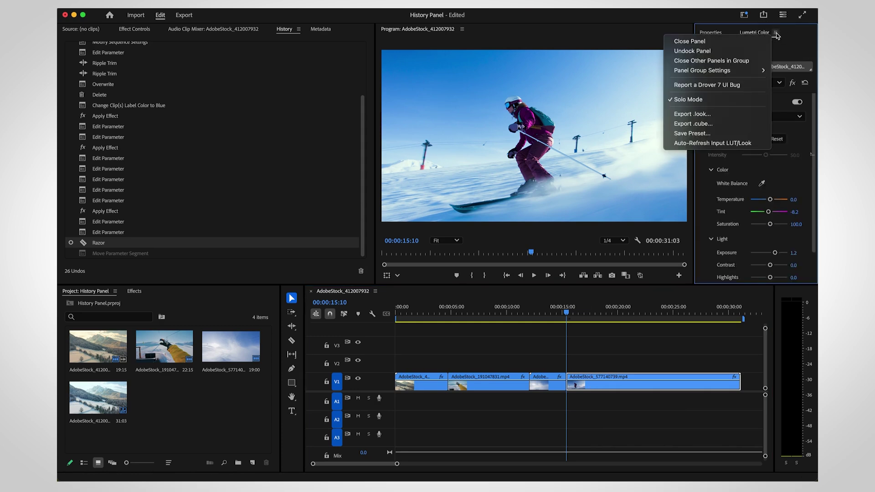
pyautogui.click(766, 41)
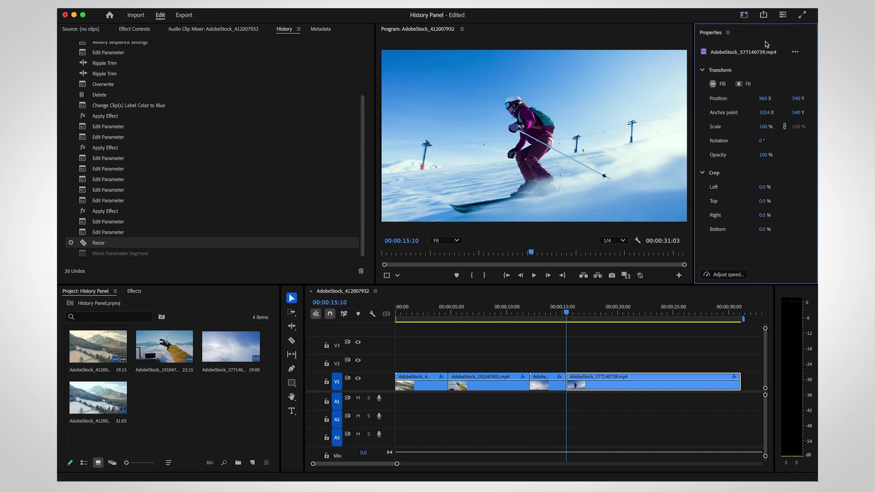
pyautogui.scroll(1, 192, 85)
pyautogui.scroll(3, 193, 86)
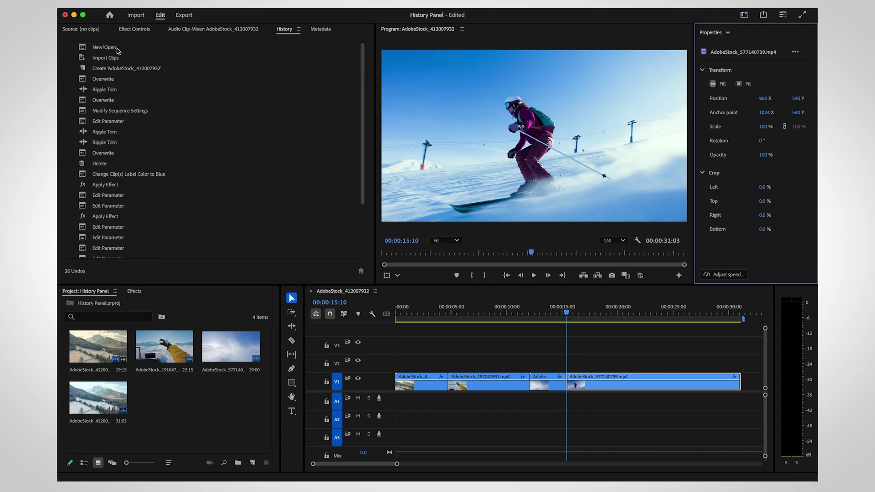
pyautogui.scroll(-2, 117, 51)
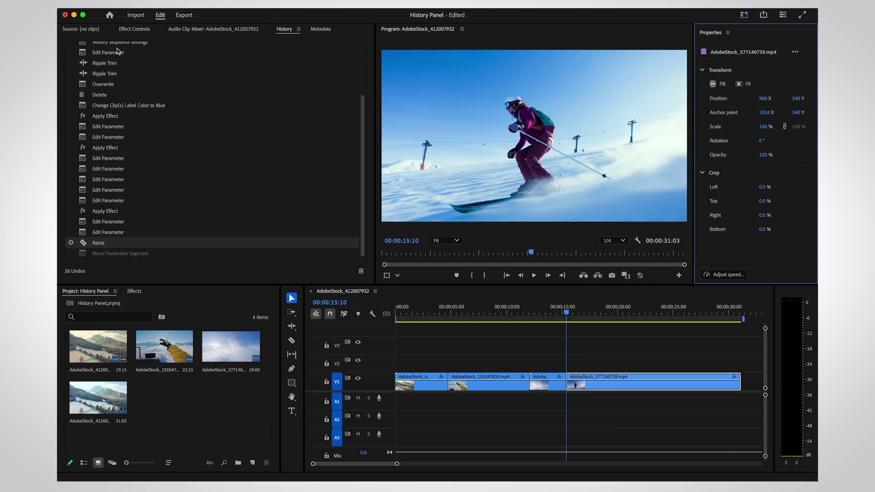
# Step: Step through history back to the blue label change, then set Scale to 109%
pyautogui.click(103, 116)
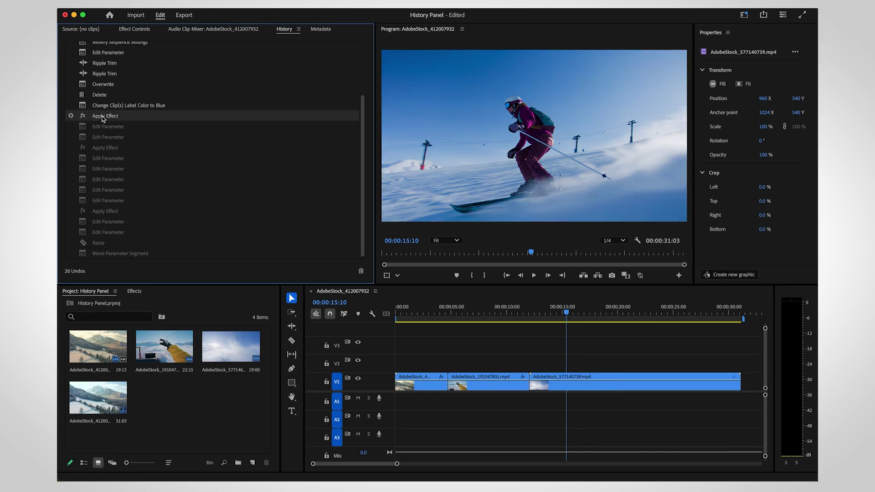
pyautogui.click(104, 232)
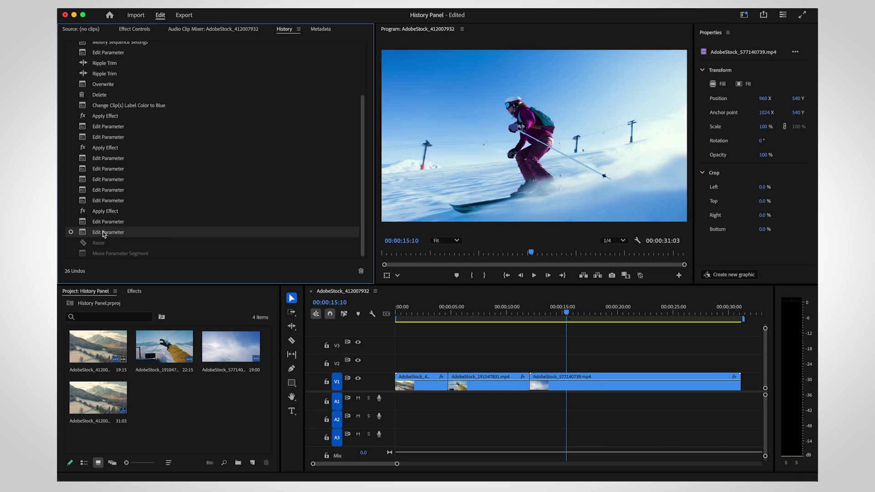
pyautogui.click(108, 107)
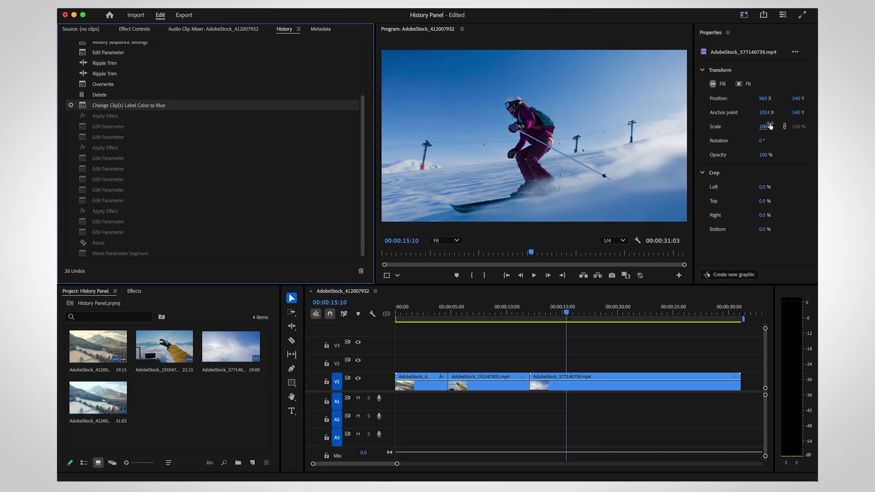
pyautogui.moveTo(770, 126); pyautogui.dragTo(770, 130)
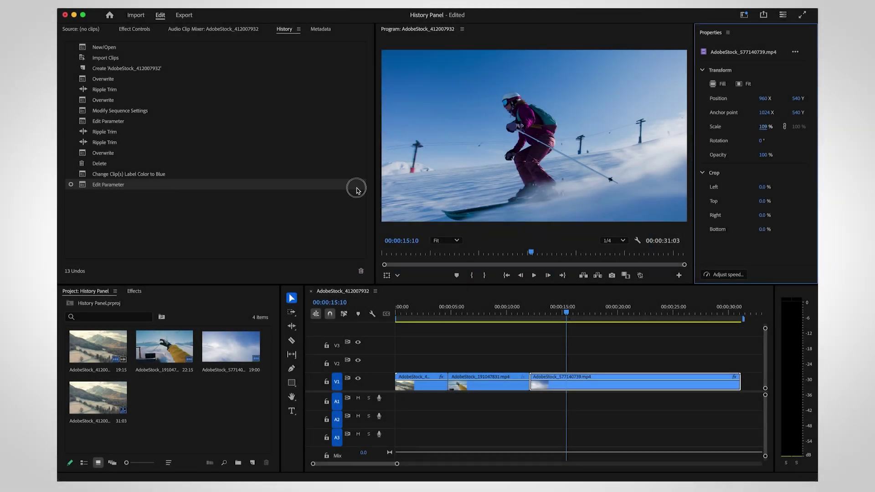
# Step: Delete the Scale edit from History and confirm, restoring Scale to 100%
pyautogui.click(357, 191)
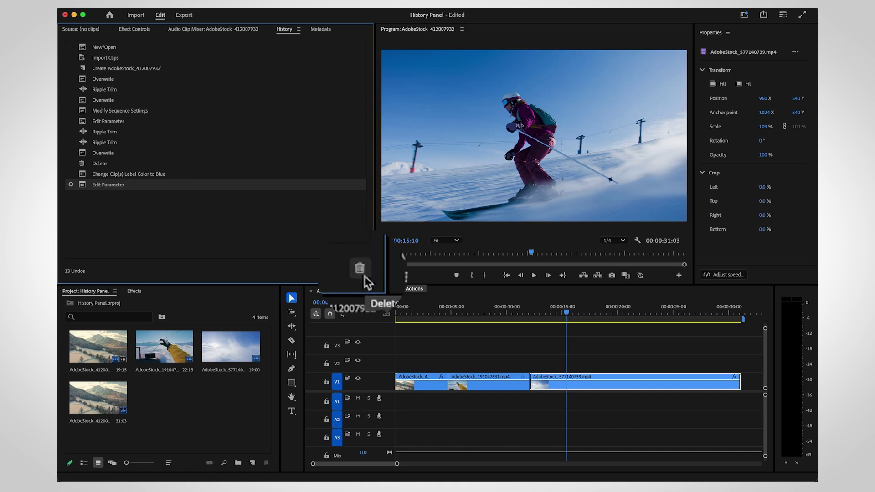
pyautogui.click(361, 271)
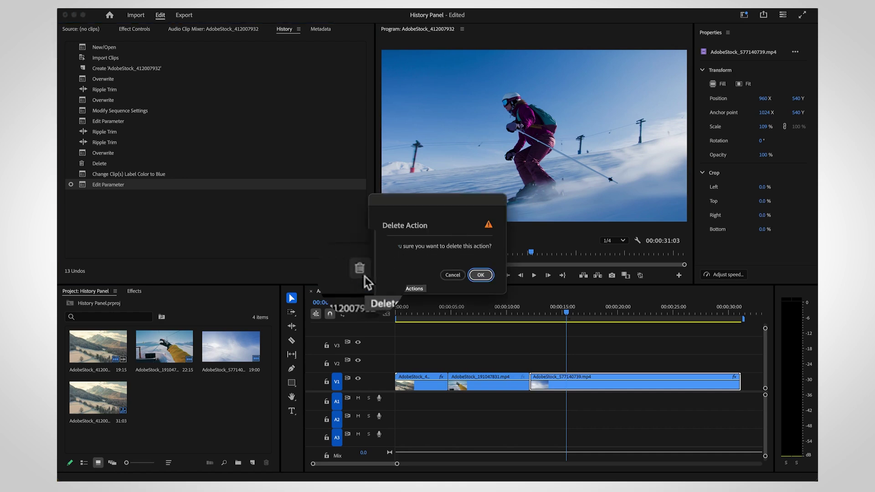
pyautogui.click(481, 275)
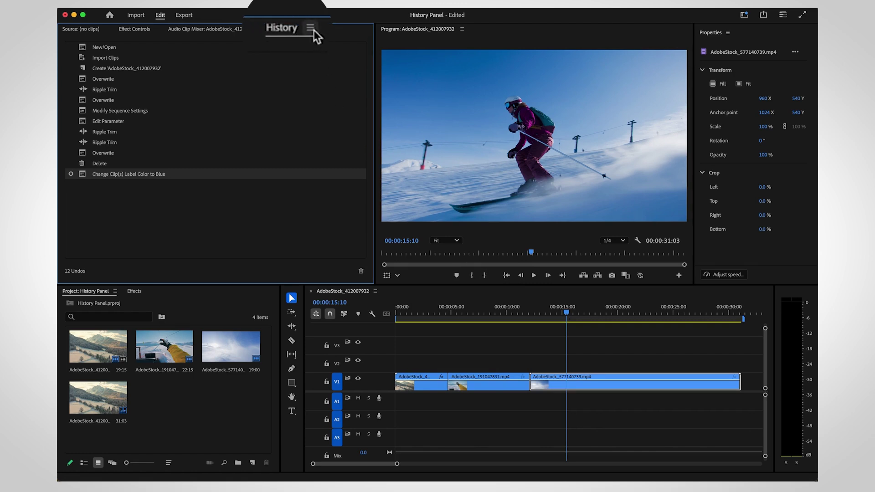
# Step: Choose Clear History from the History panel menu to raise the confirmation prompt
pyautogui.click(299, 28)
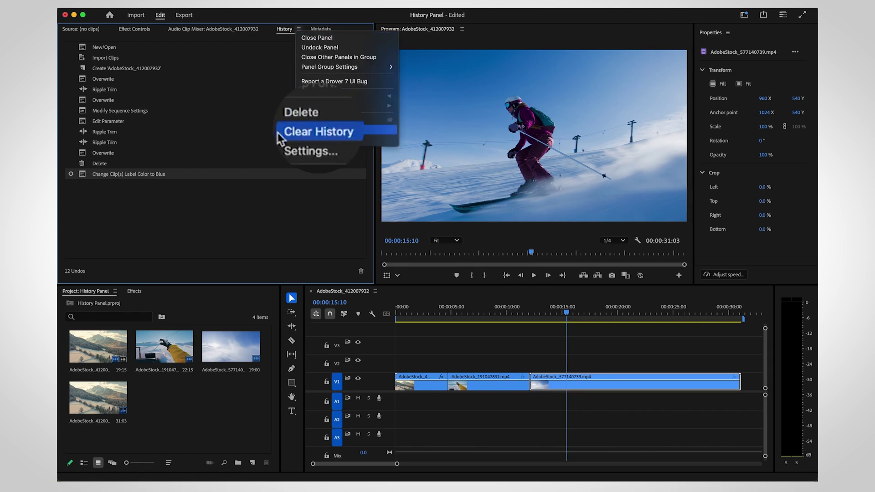
pyautogui.click(278, 133)
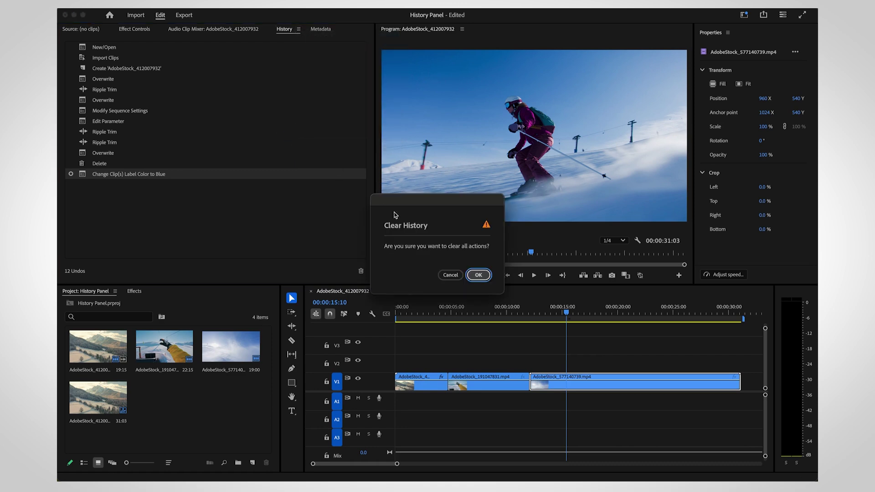